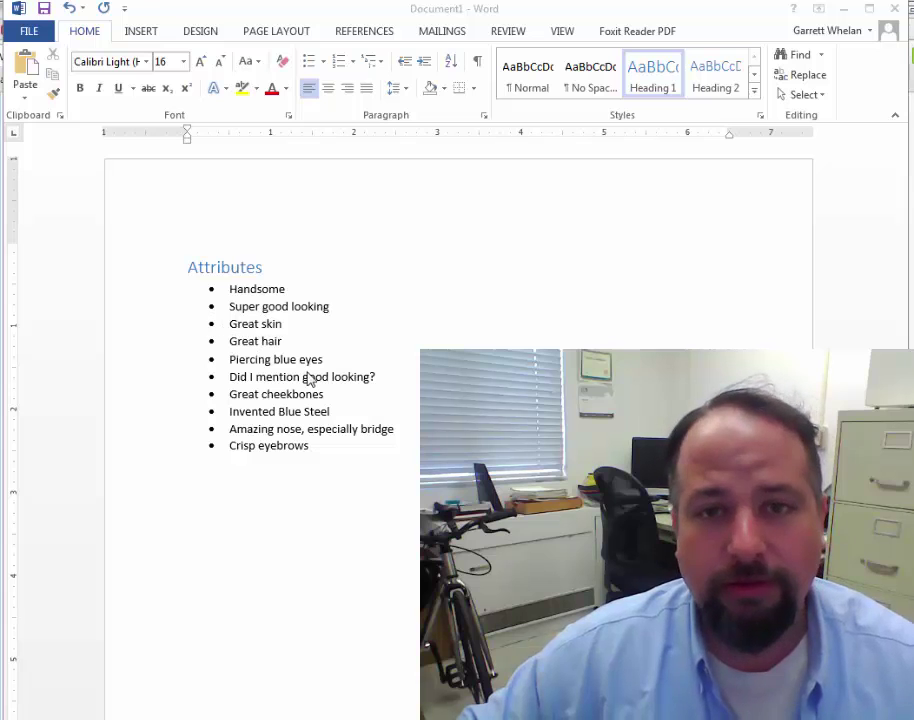
- Add a new bullet after 'Crisp eyebrows' reading 'Started center for kids who can'
click(310, 445)
key(Return)
text(S)
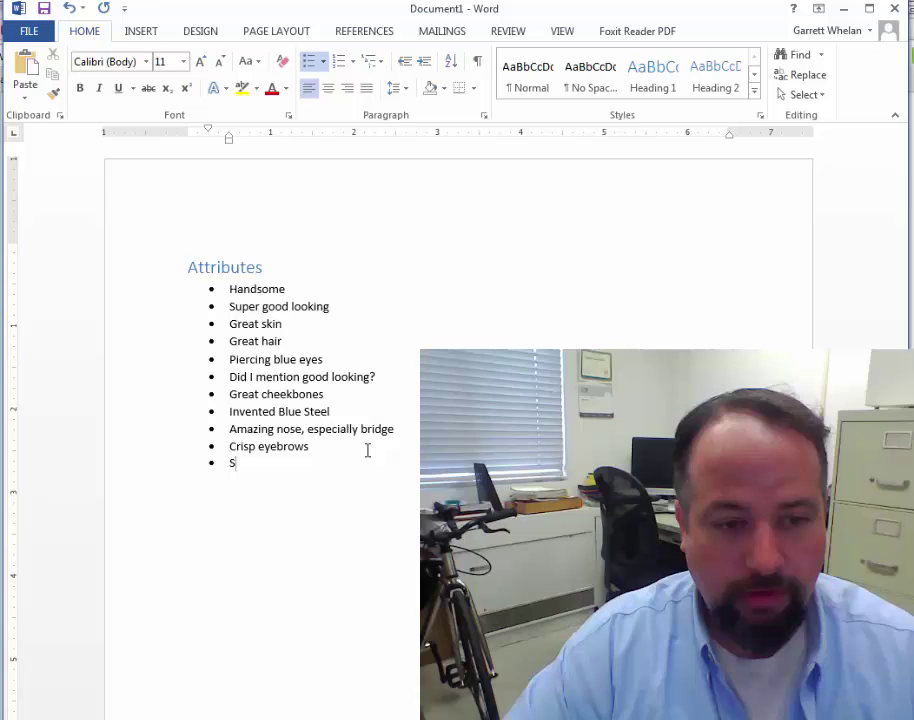
text(tarted)
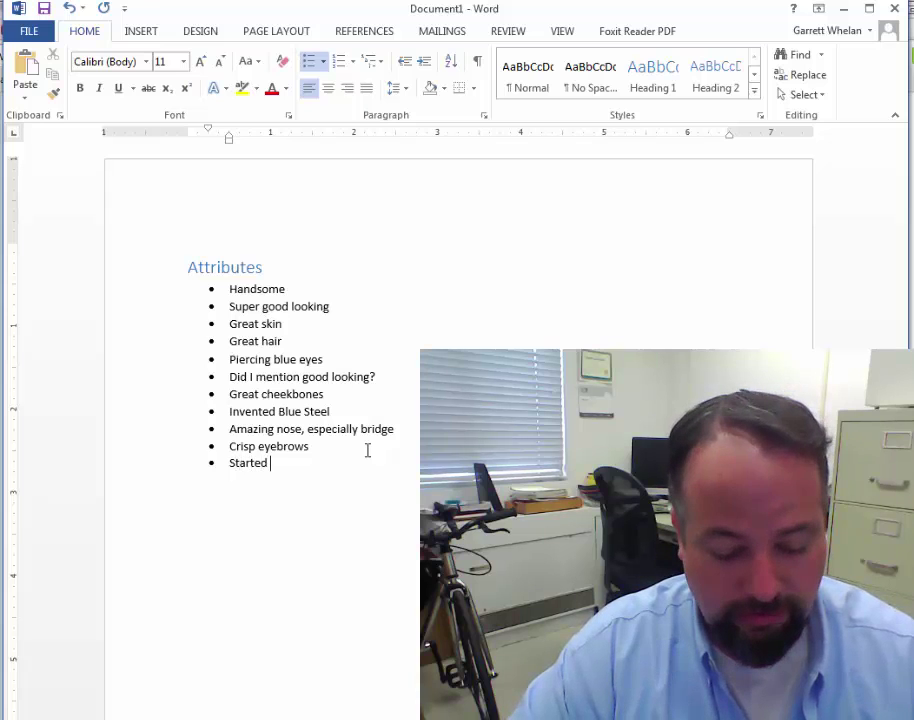
text( center for ki)
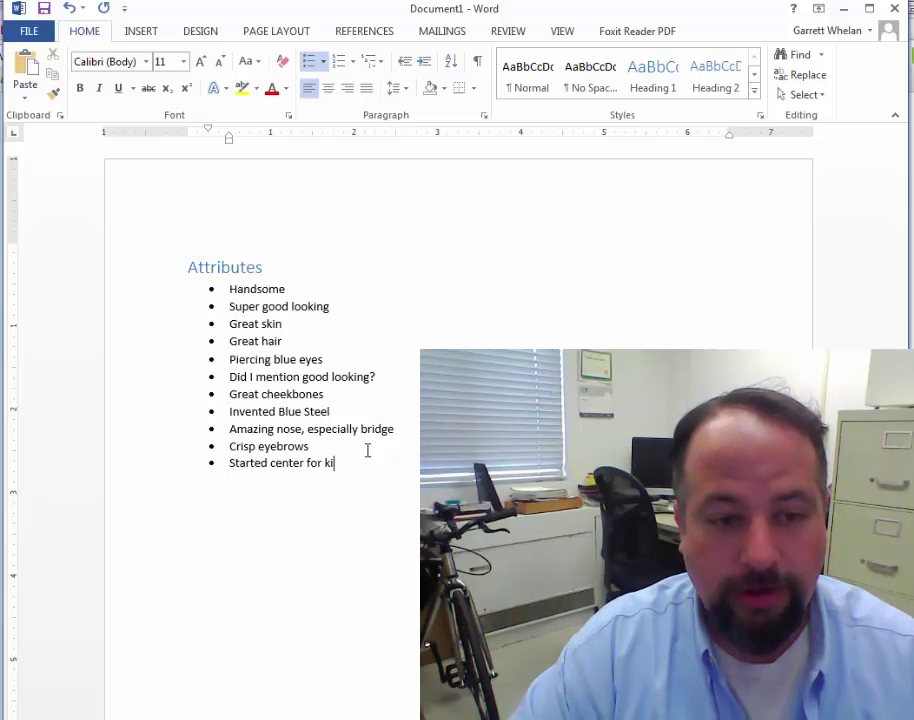
text(ds who can’t read good)
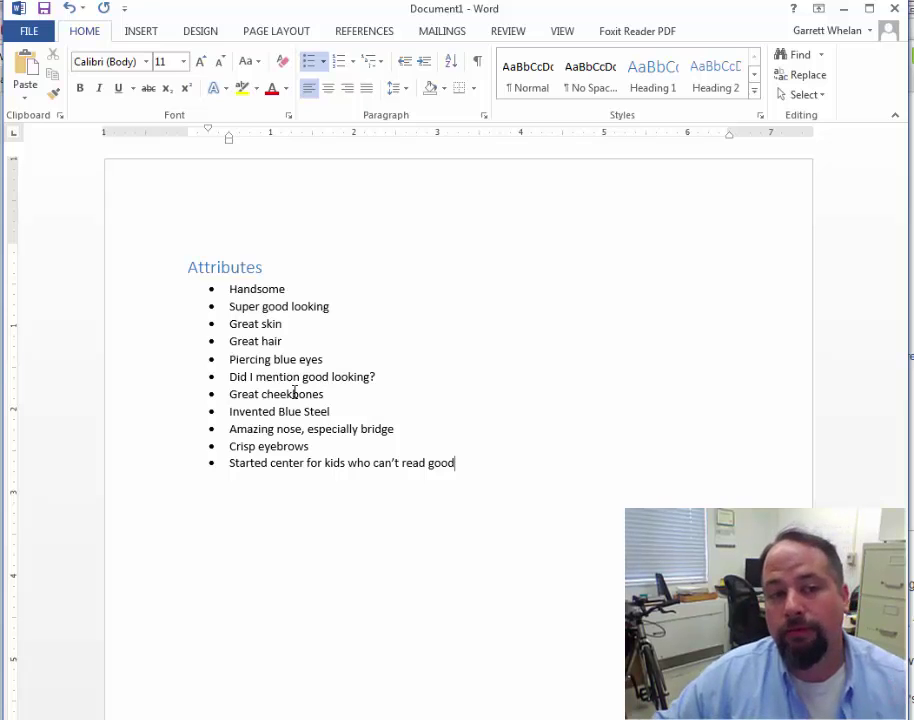
mouse_move(460, 462)
mouse_down()
mouse_move(265, 359)
mouse_move(220, 296)
mouse_move(284, 410)
mouse_move(428, 465)
mouse_move(466, 466)
mouse_up()
click(224, 290)
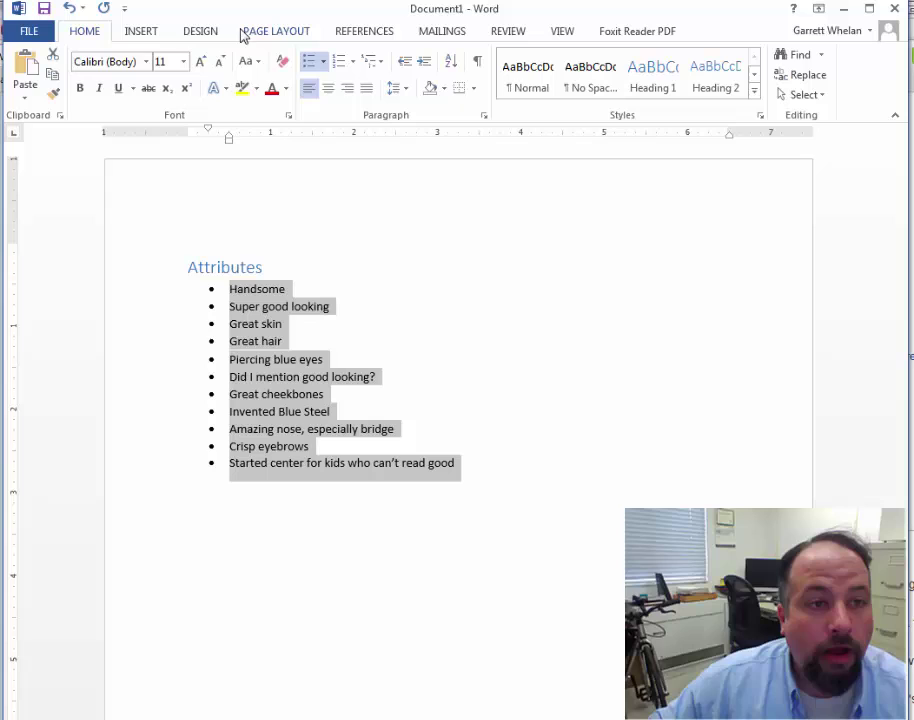
click(281, 38)
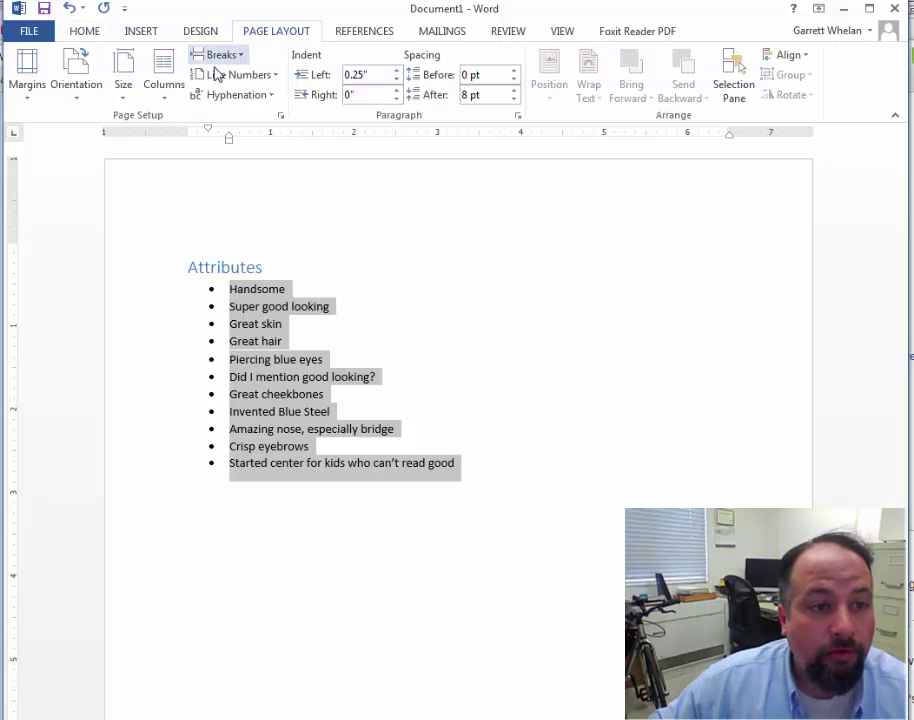
click(164, 95)
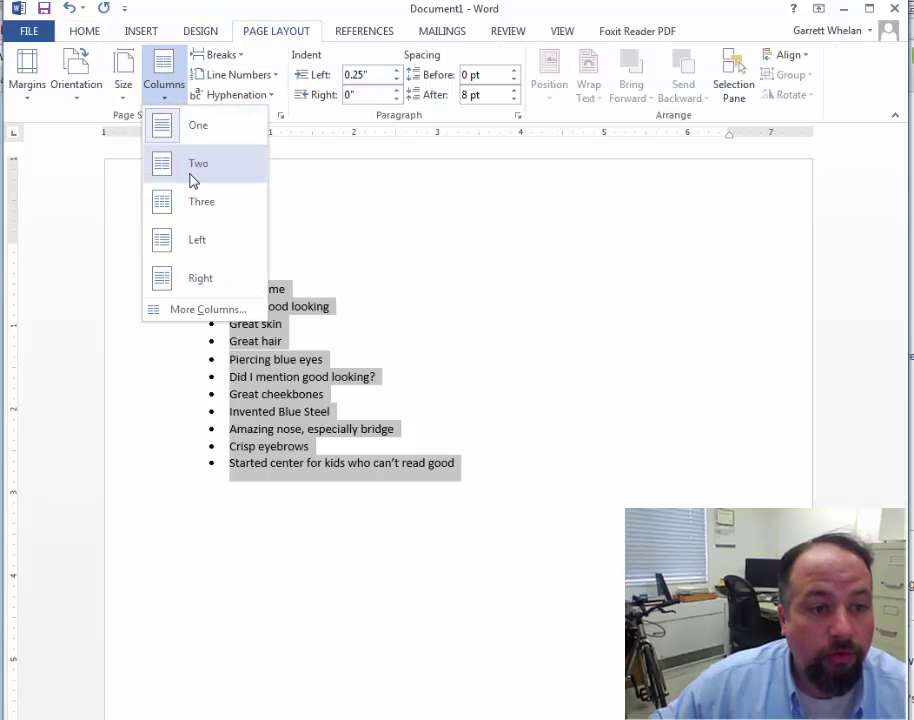
click(193, 177)
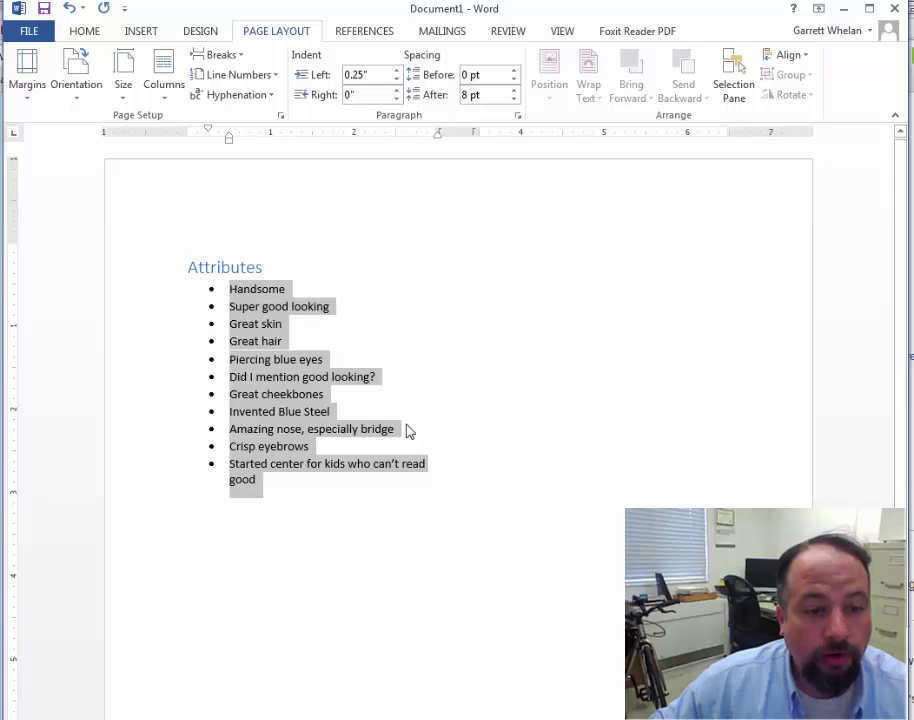
click(357, 396)
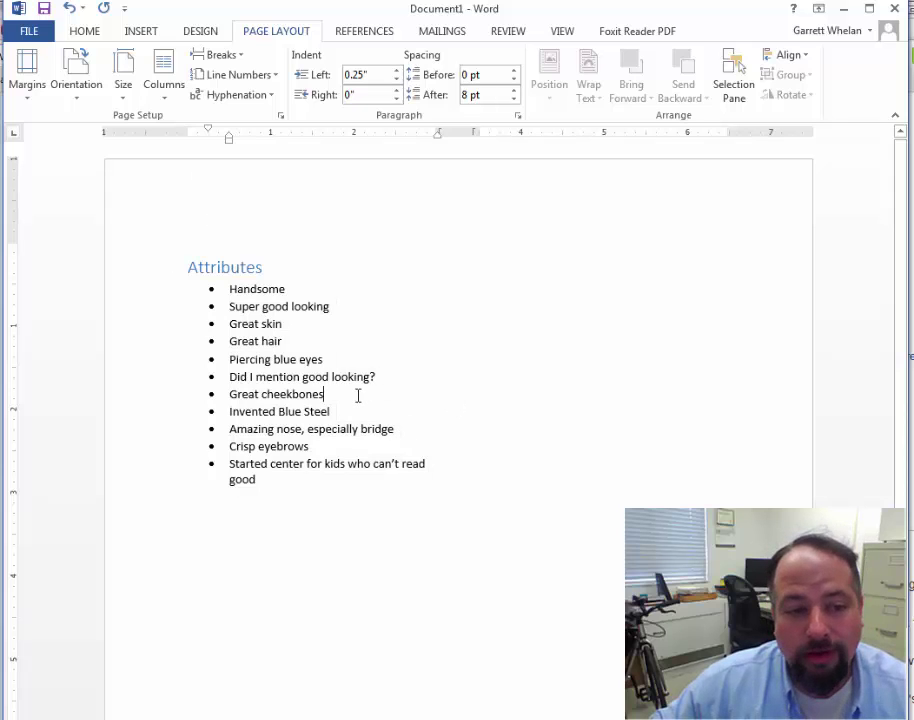
click(292, 482)
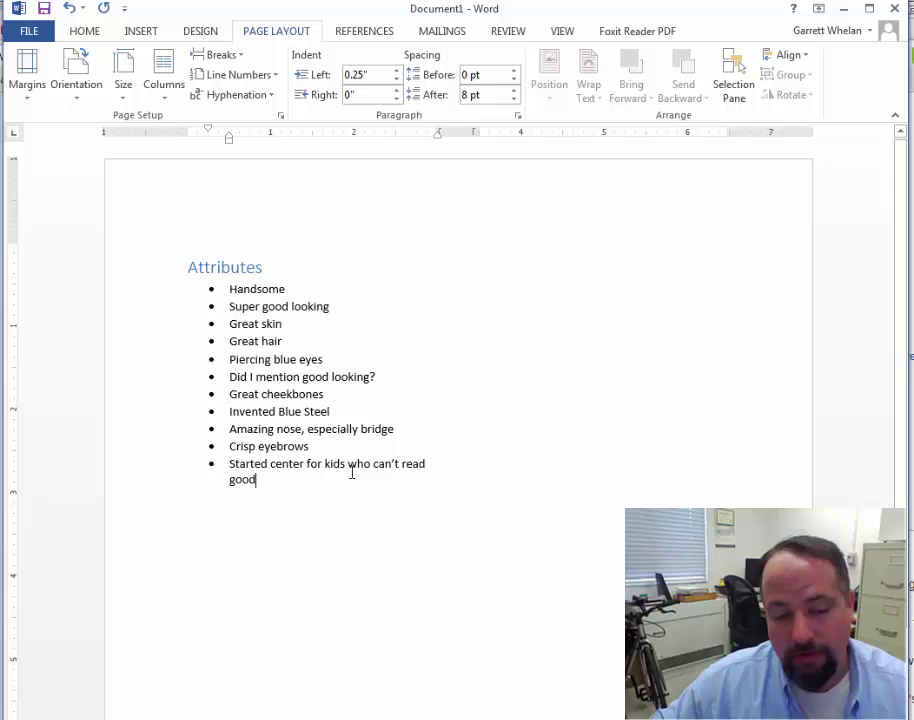
key(Return)
key(Return)
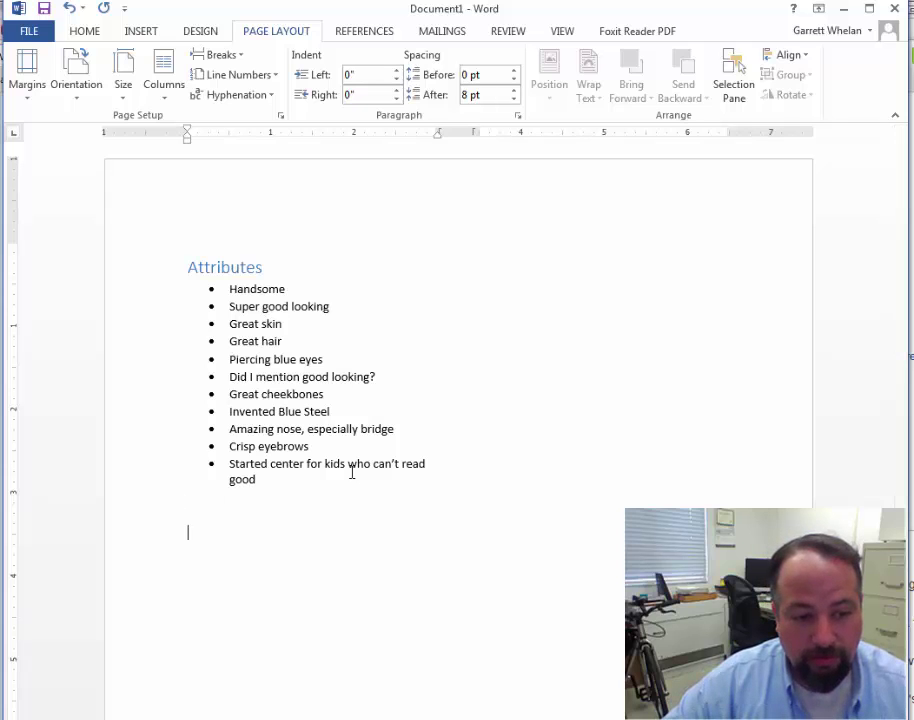
key(Return)
key(Return)
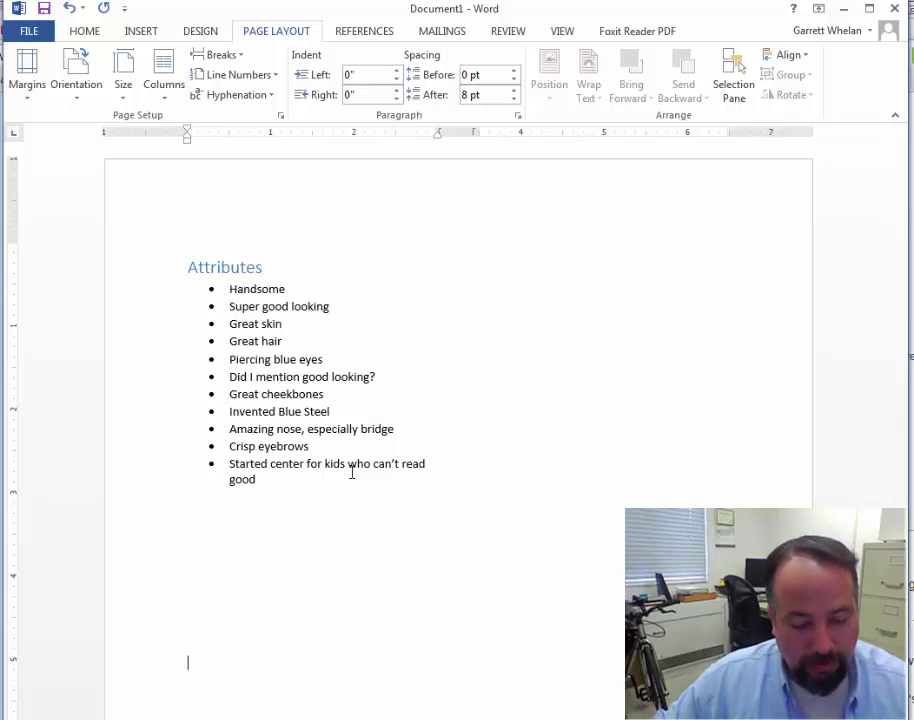
key(BackSpace)
key(BackSpace)
key(BackSpace)
key(BackSpace)
key(BackSpace)
key(BackSpace)
key(BackSpace)
key(BackSpace)
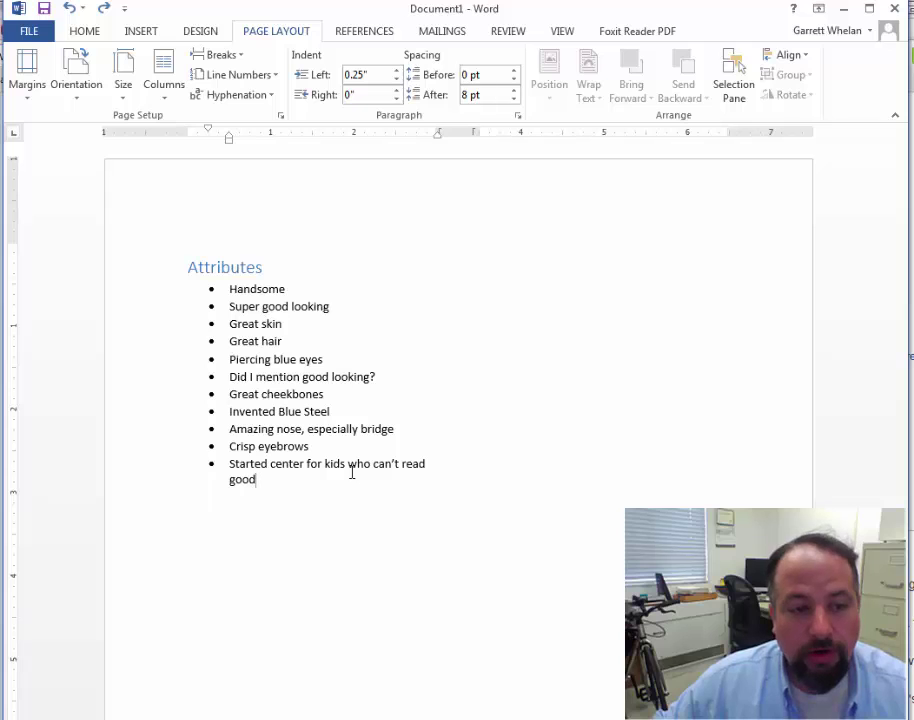
key(ctrl+a)
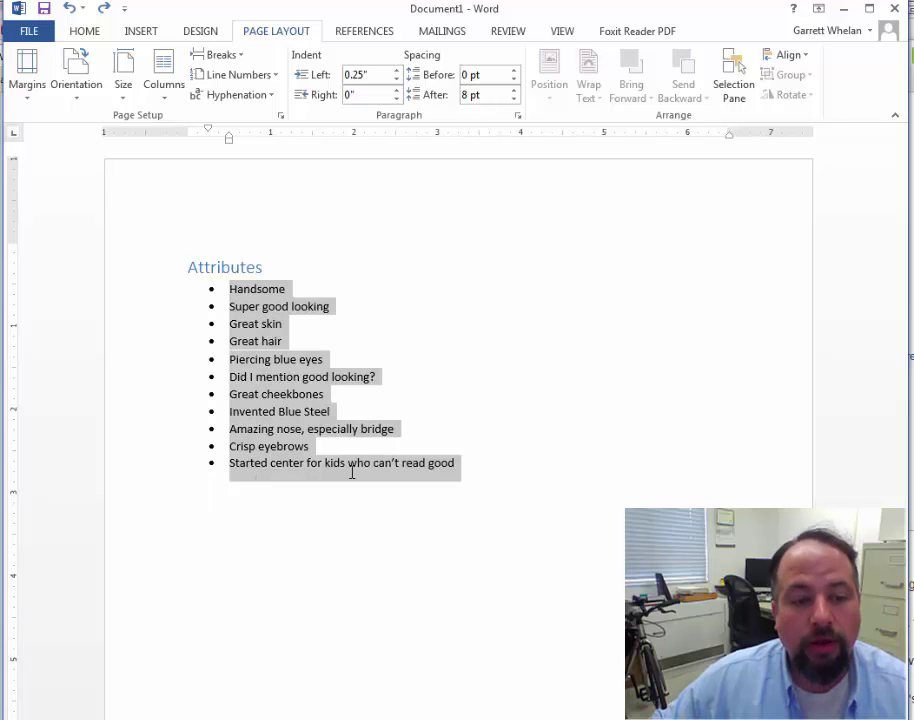
- Insert a one-row, three-column table below the Attributes list, then select its first four bullets
click(472, 520)
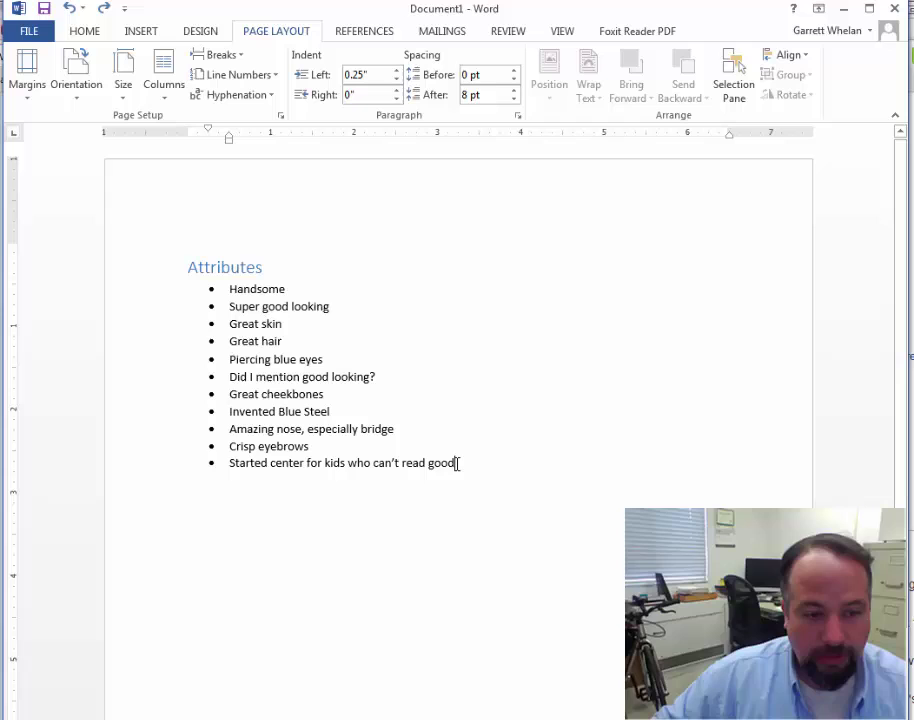
click(427, 463)
double_click(427, 500)
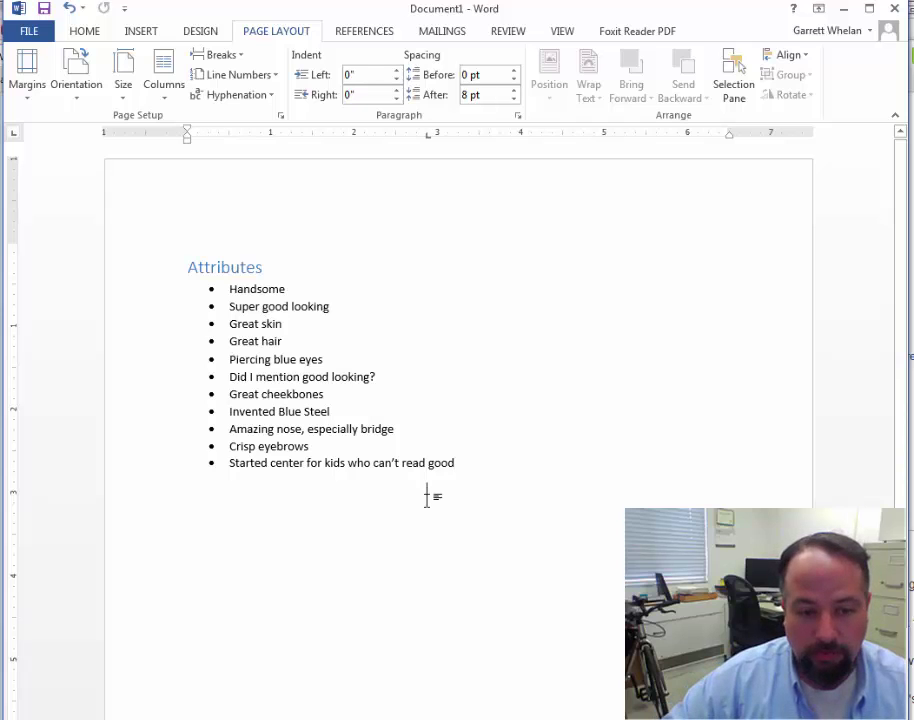
click(140, 33)
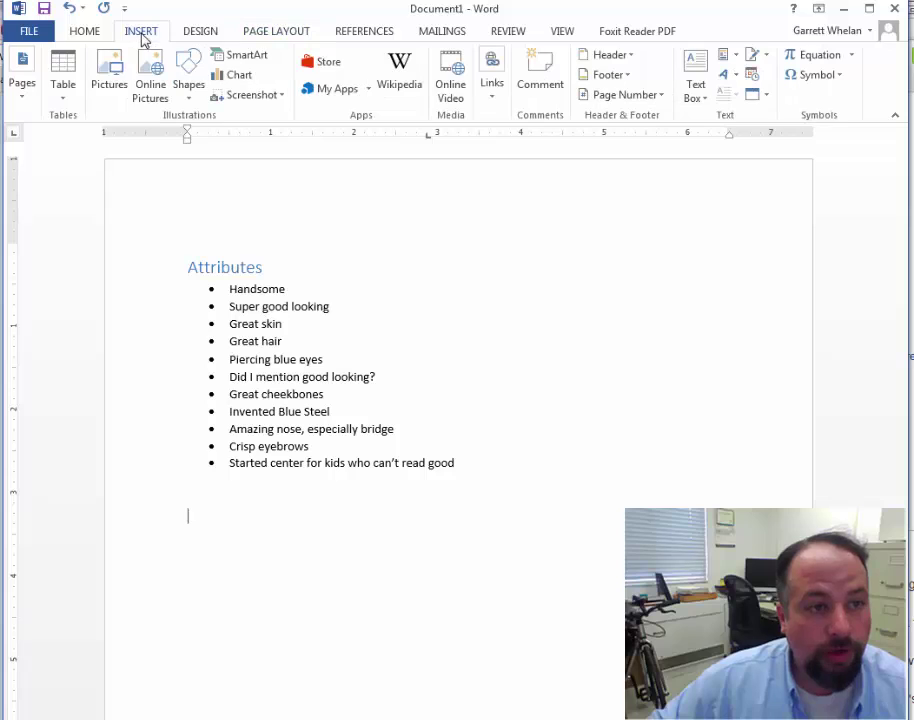
click(76, 84)
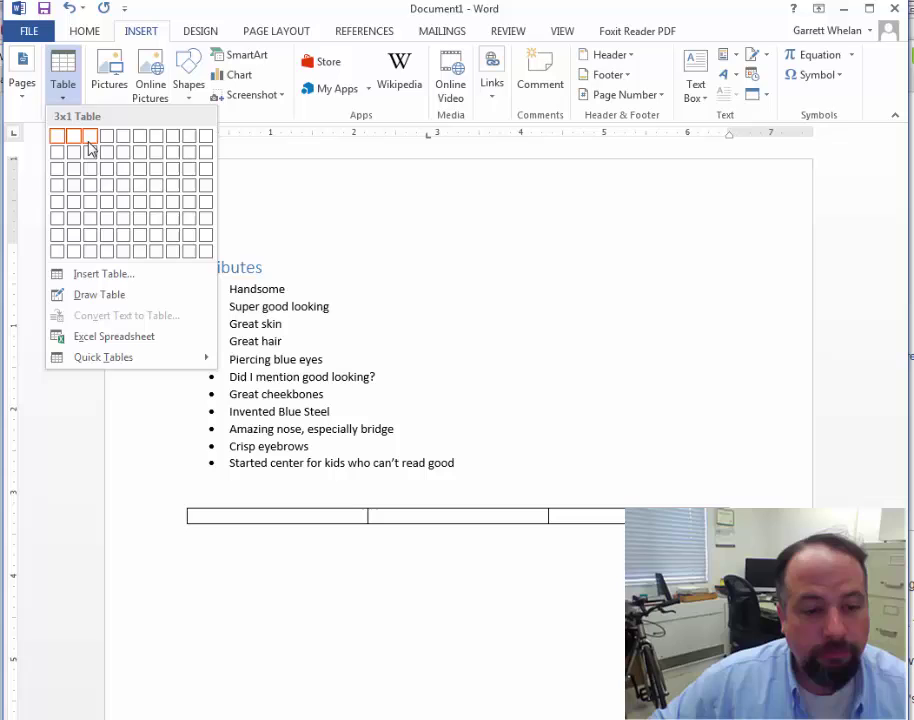
click(89, 145)
click(283, 341)
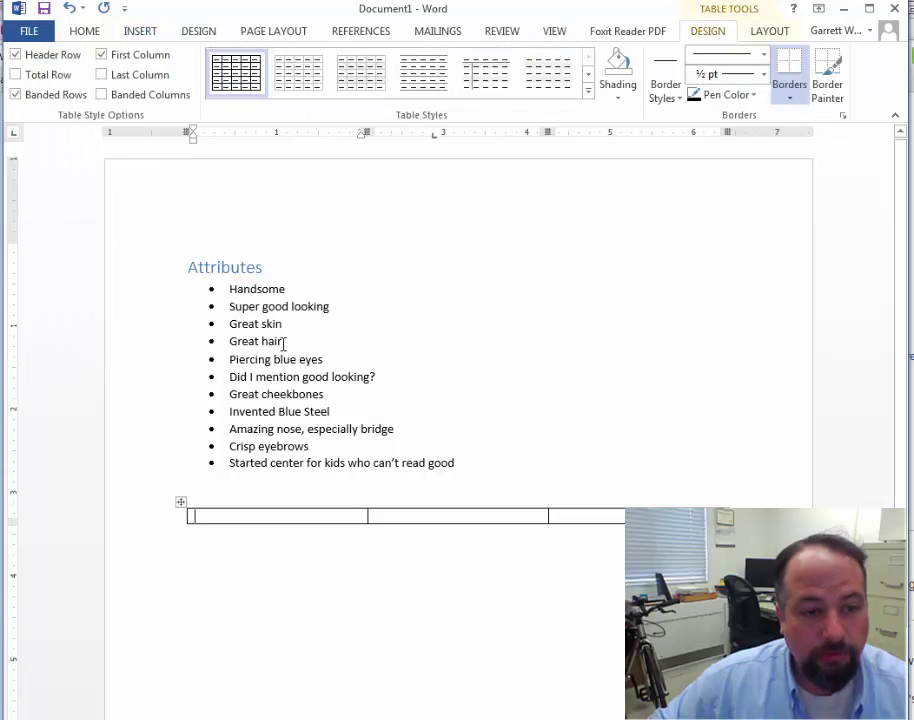
drag(283, 341, 237, 288)
- Move the bullets Handsome through Great hair into the first table cell
click(237, 288)
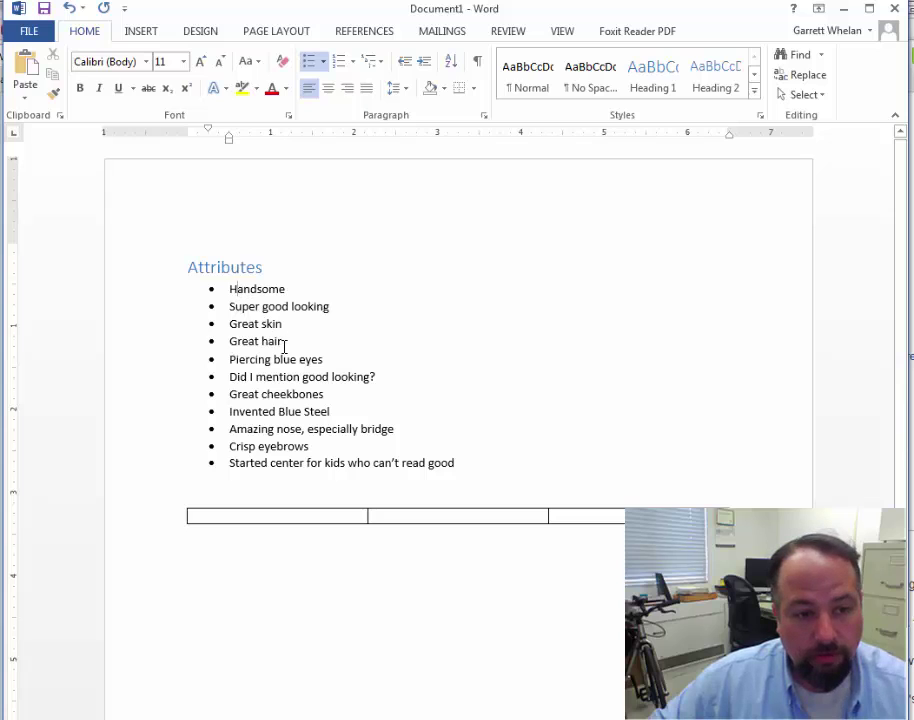
drag(287, 342, 233, 292)
key(ctrl+c)
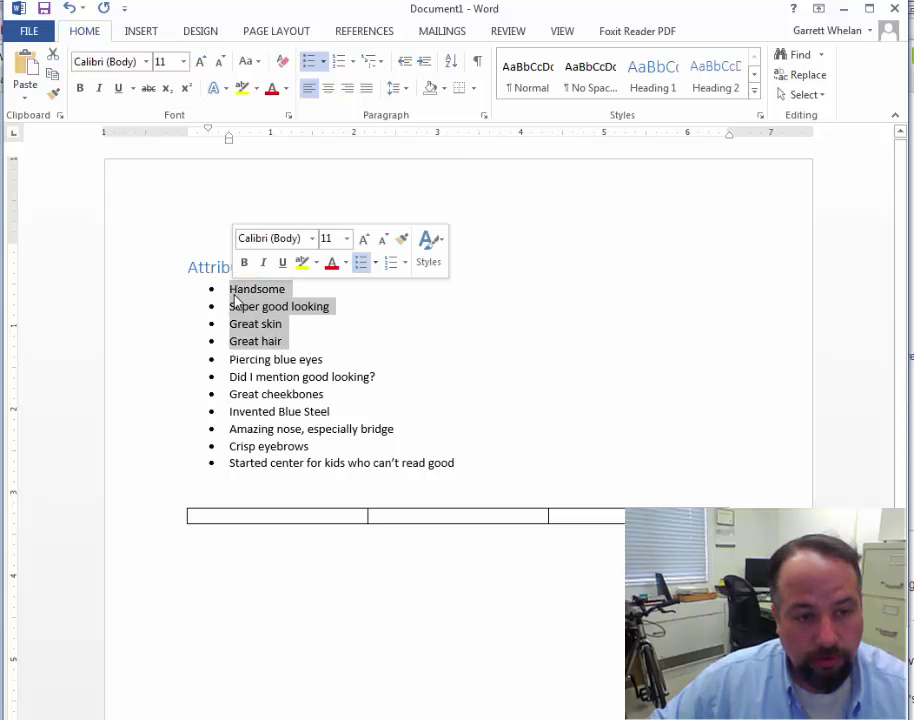
key(Delete)
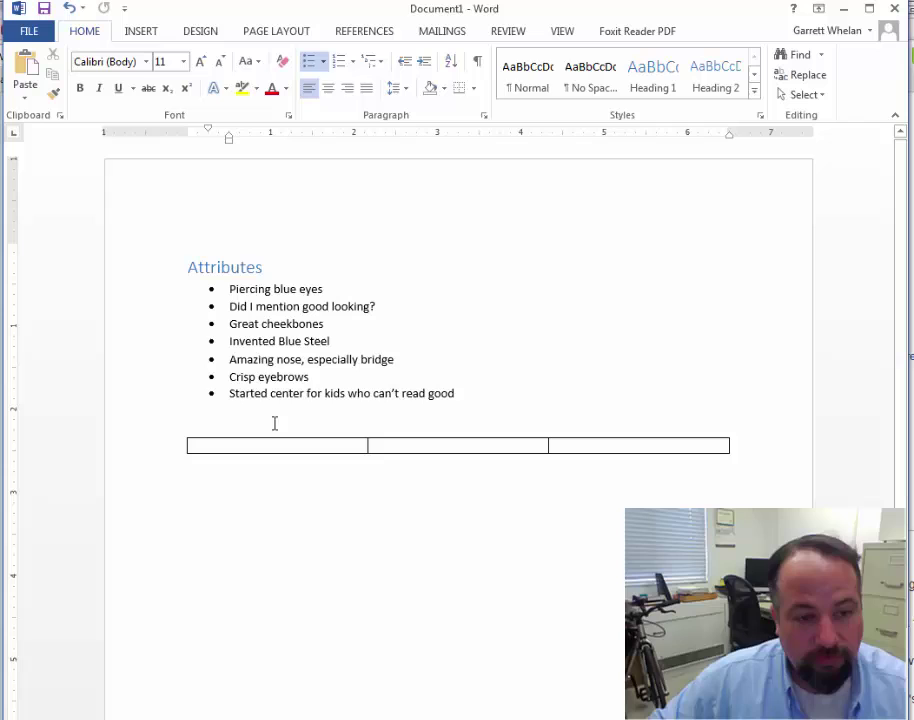
click(268, 448)
key(ctrl+v)
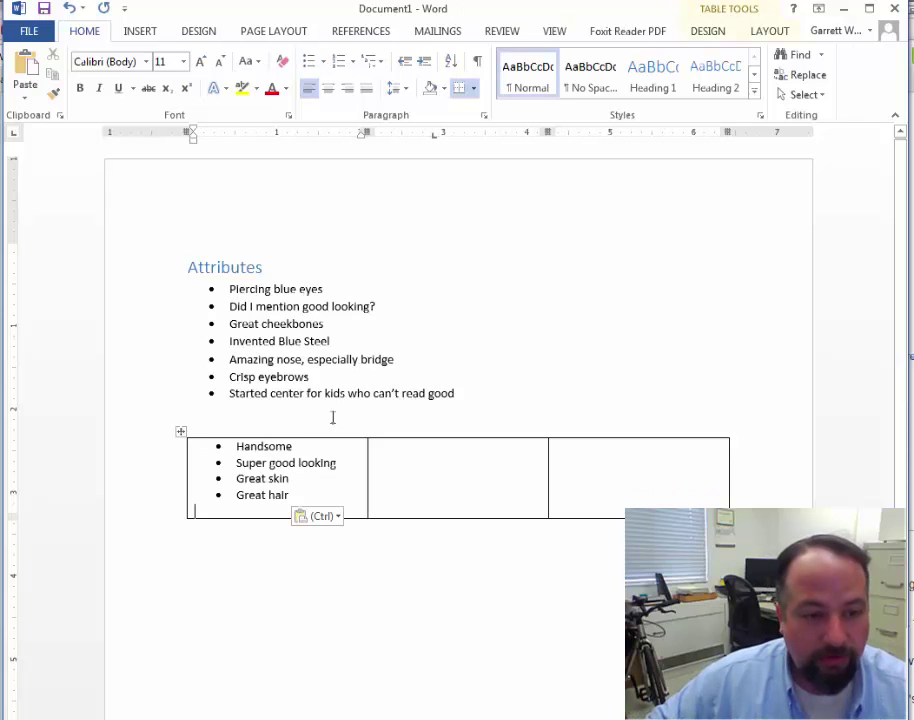
- Cut Piercing blue eyes through Invented Blue Steel and paste them into the second cell
drag(337, 341, 239, 292)
key(ctrl+x)
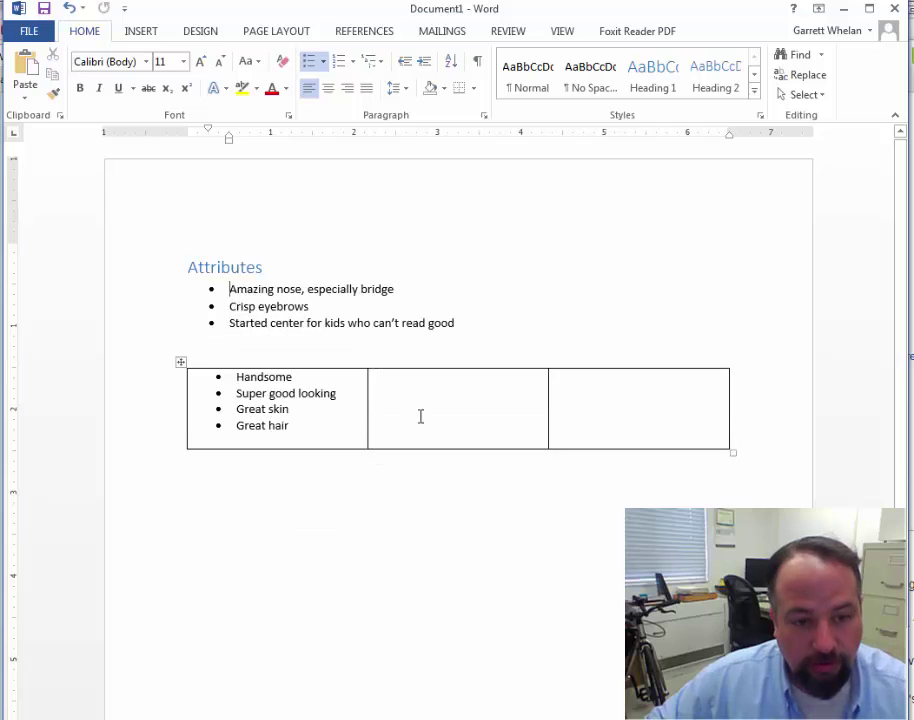
click(425, 401)
key(ctrl+v)
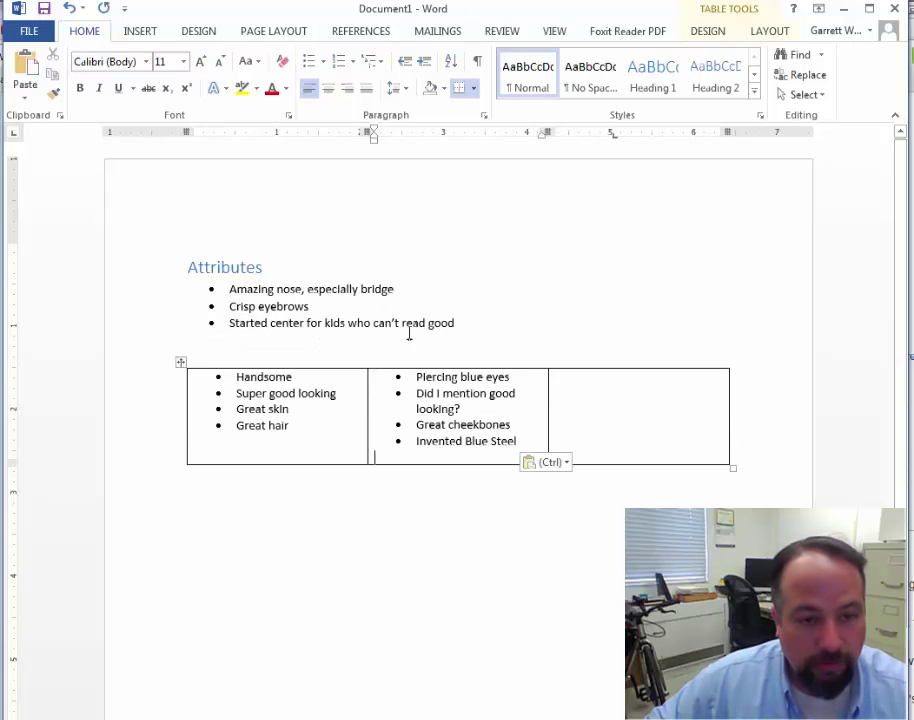
- Move the remaining three bullets into the third table cell
drag(459, 322, 239, 289)
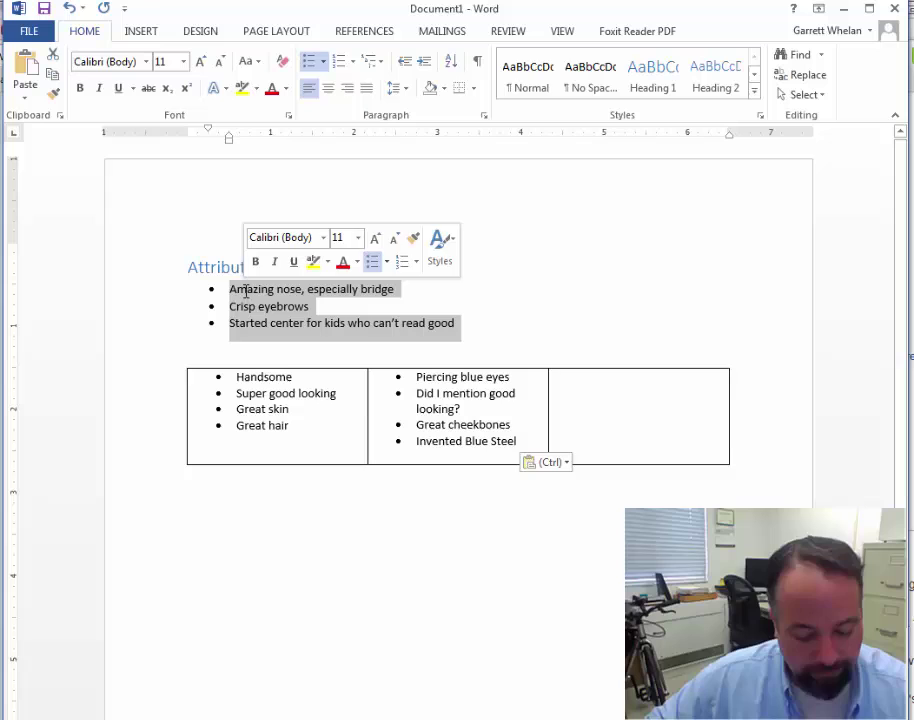
key(ctrl+x)
click(598, 353)
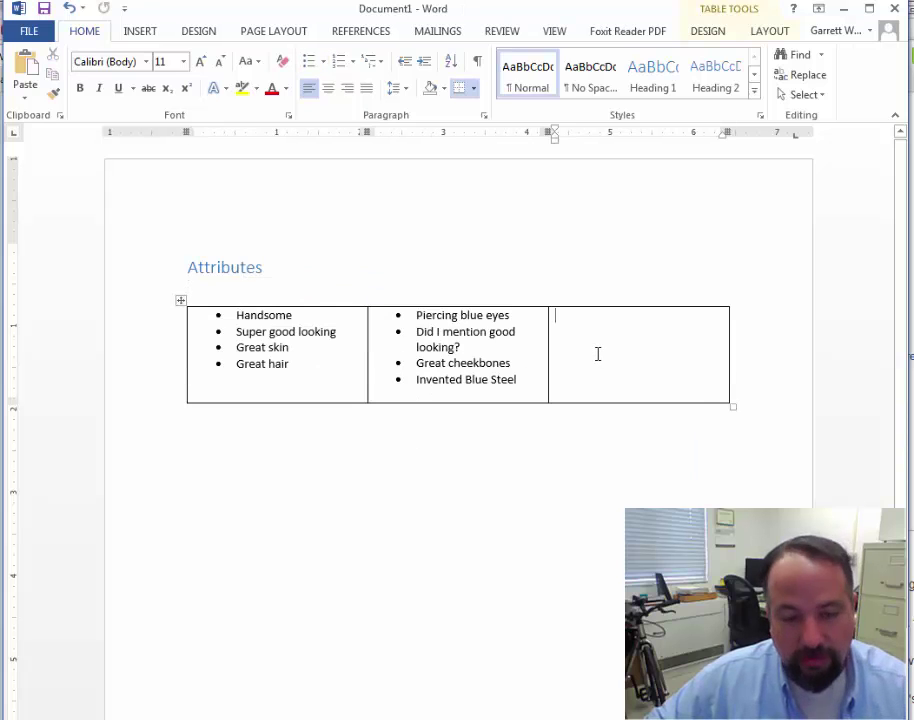
key(ctrl+v)
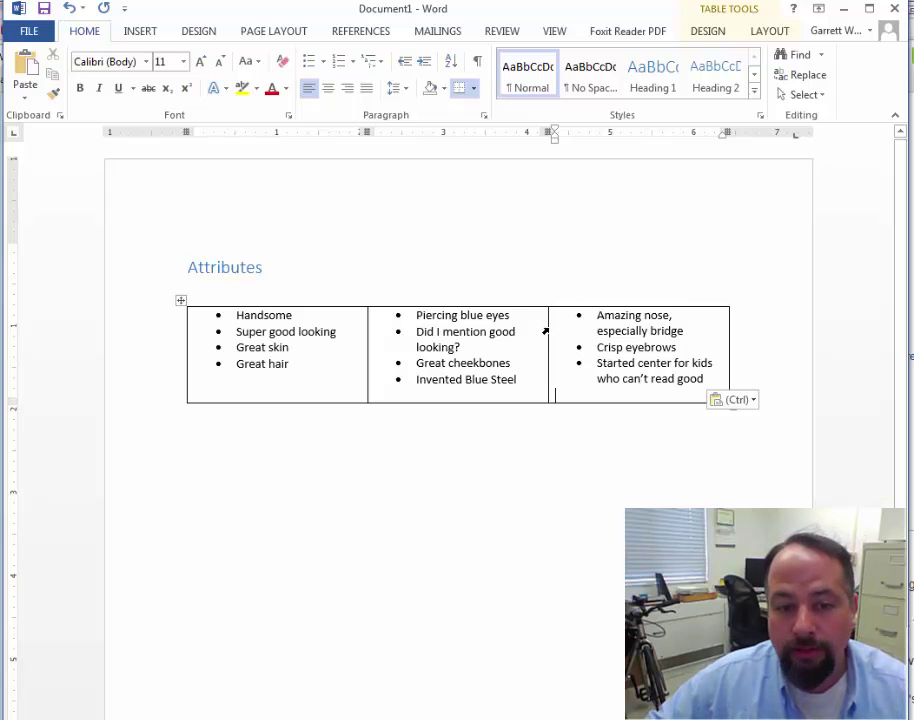
- Widen the middle column and extend the table's right edge so 'Did I mention good looking?' fits one line
drag(545, 331, 588, 331)
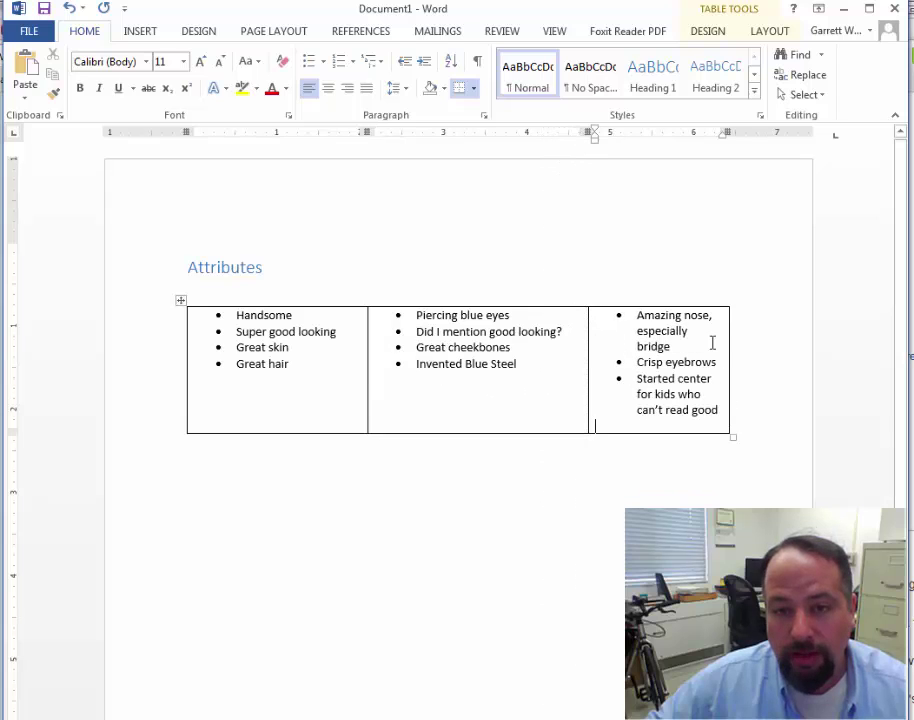
drag(729, 345, 769, 345)
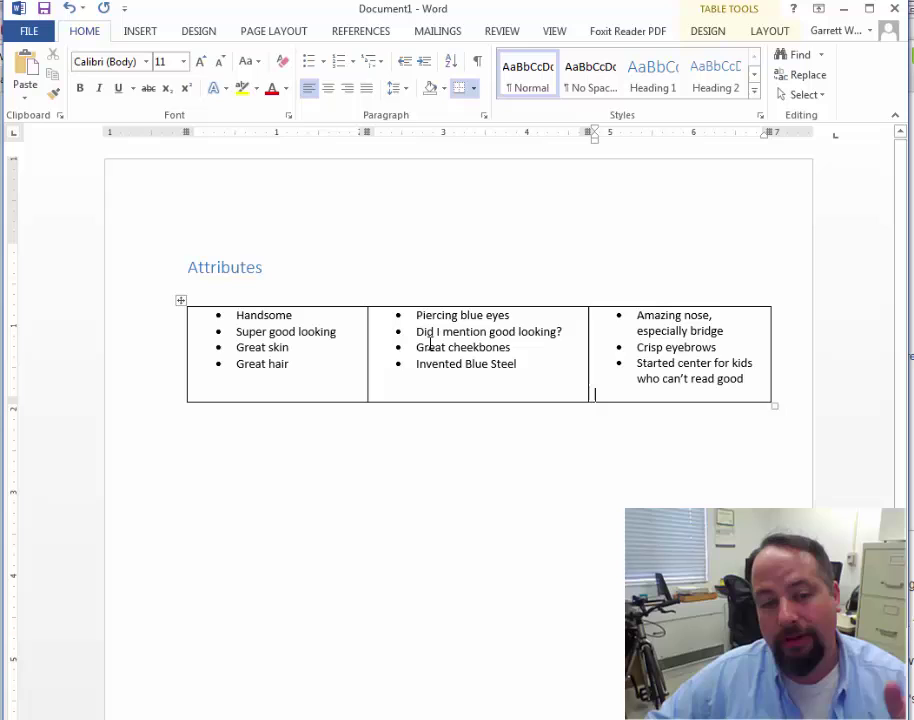
- Select the whole table and apply No Border from the Table Design borders list
click(182, 302)
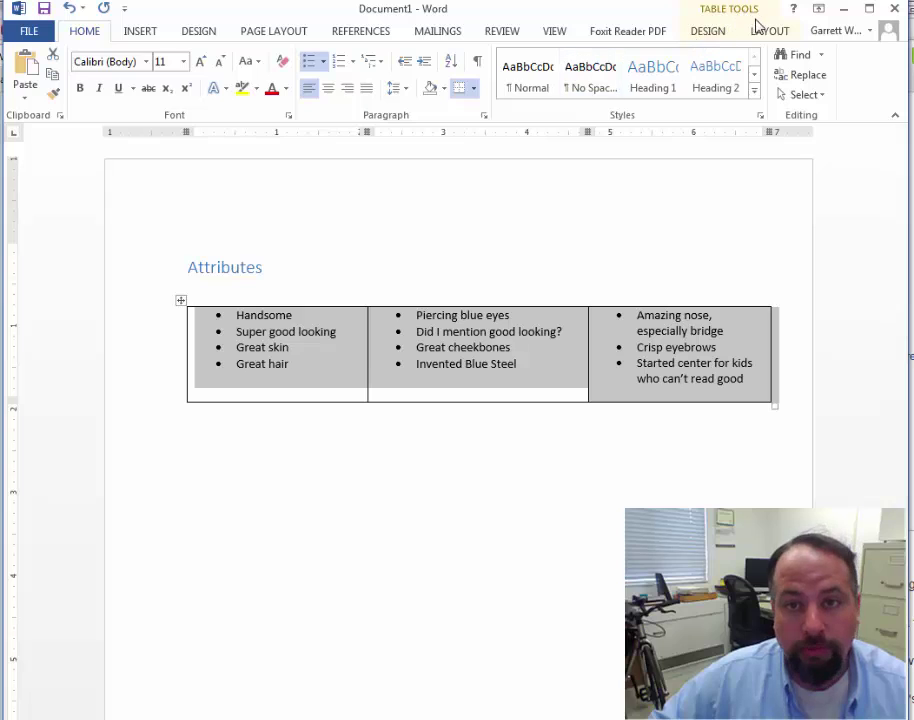
click(709, 31)
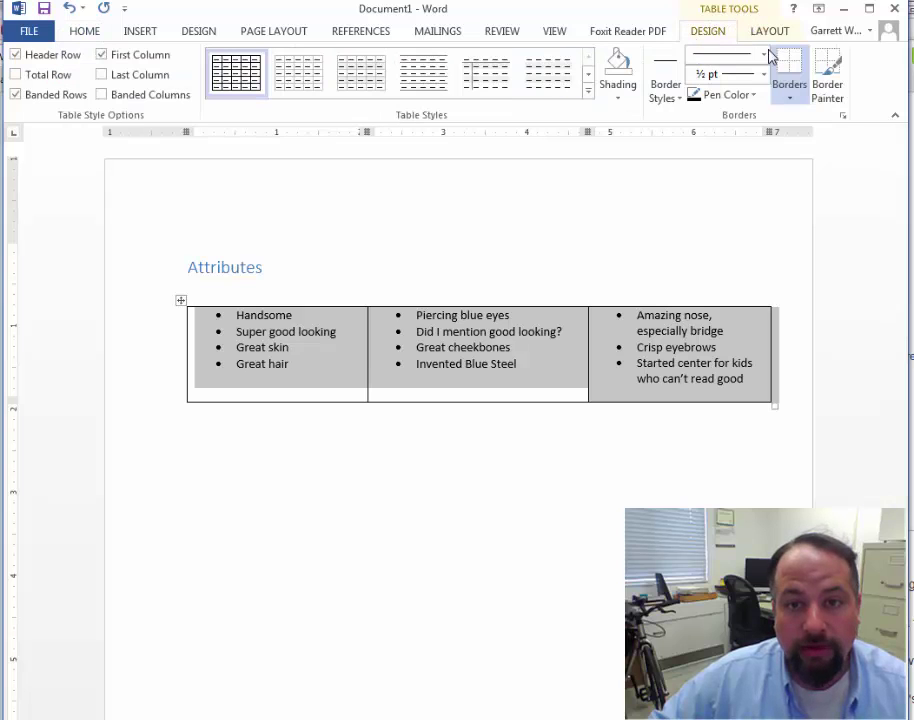
click(680, 98)
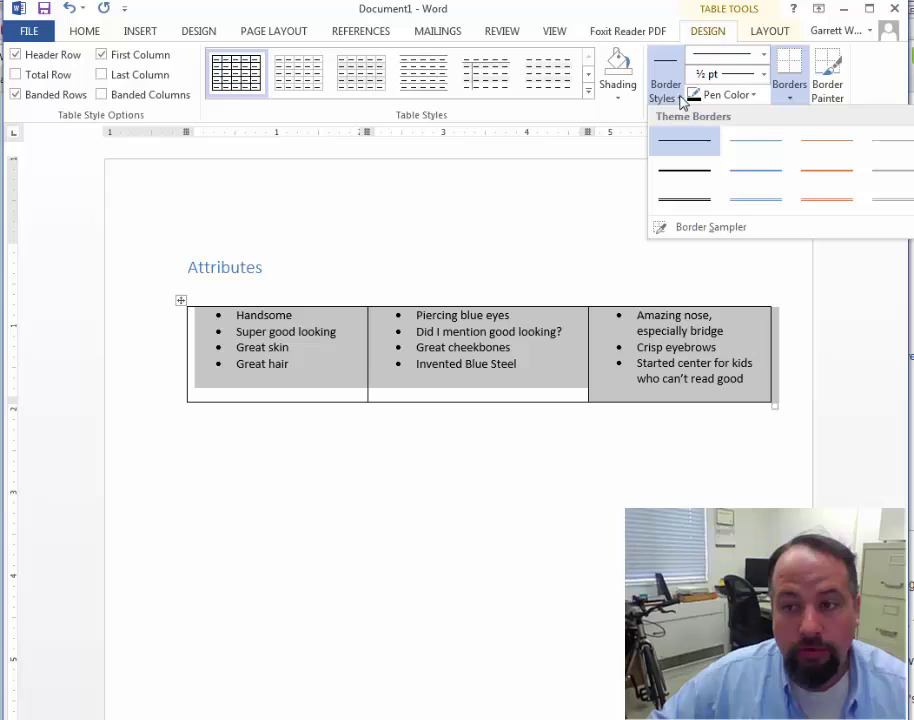
click(795, 97)
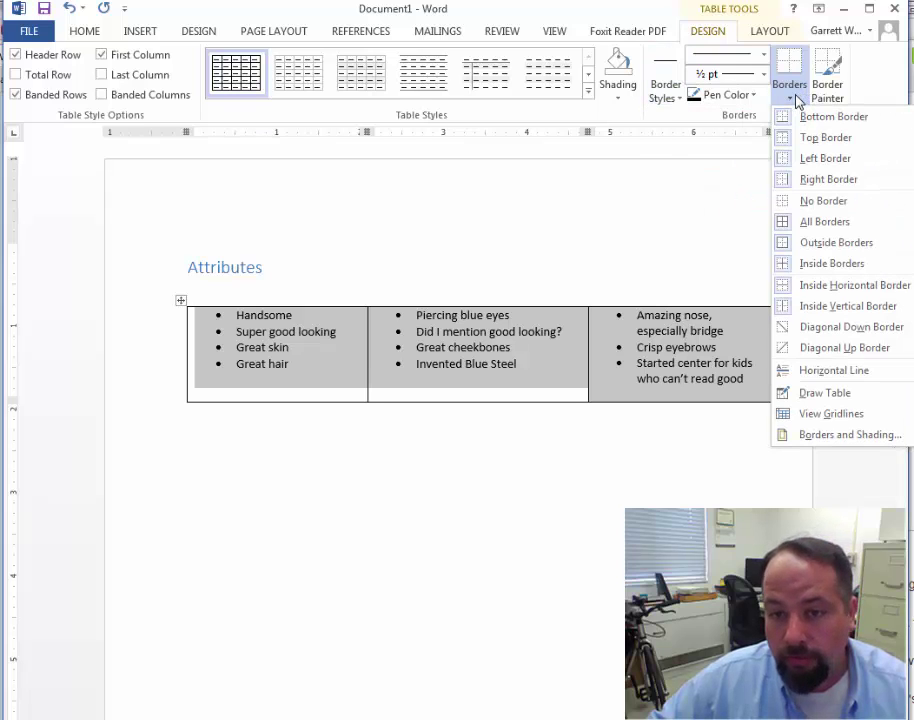
click(808, 201)
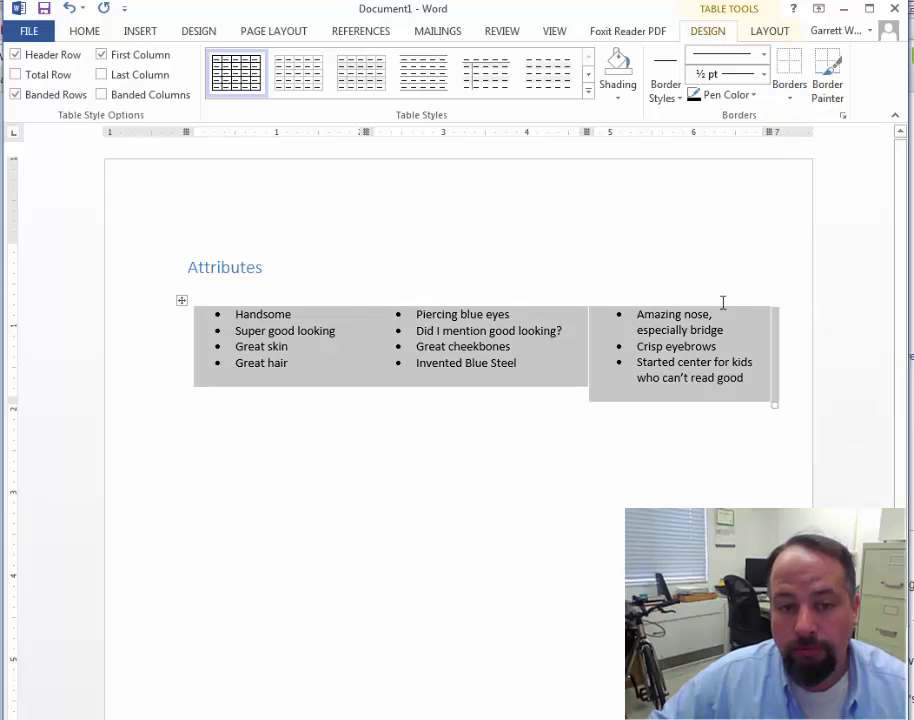
click(605, 432)
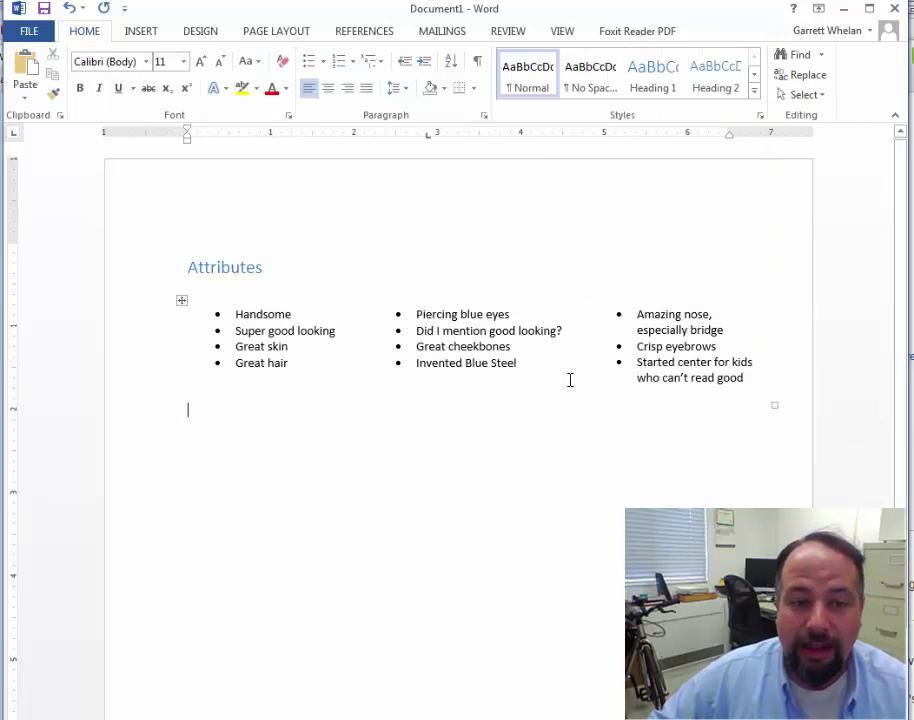